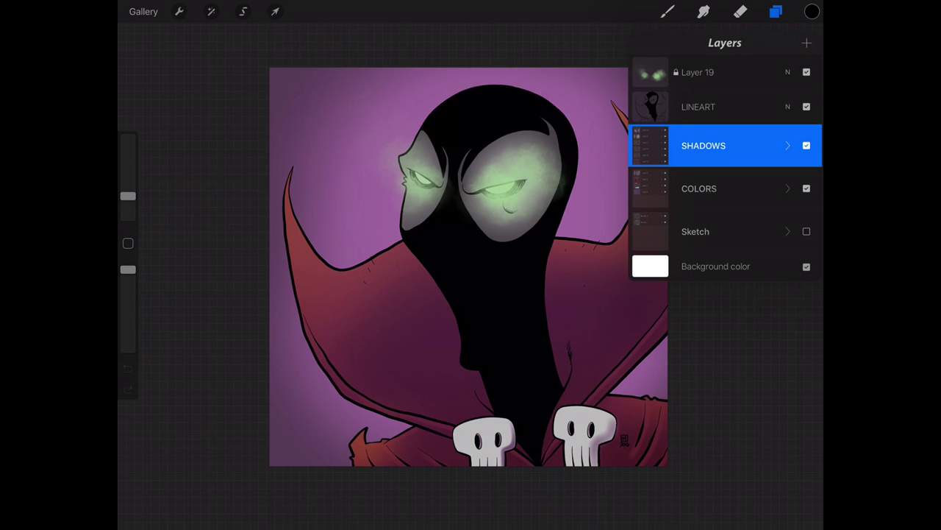
pyautogui.click(787, 146)
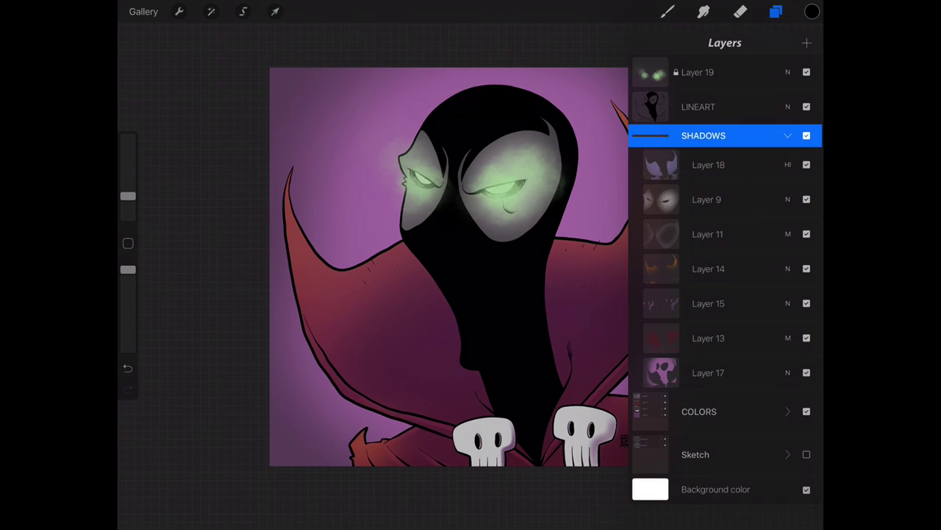
pyautogui.click(706, 199)
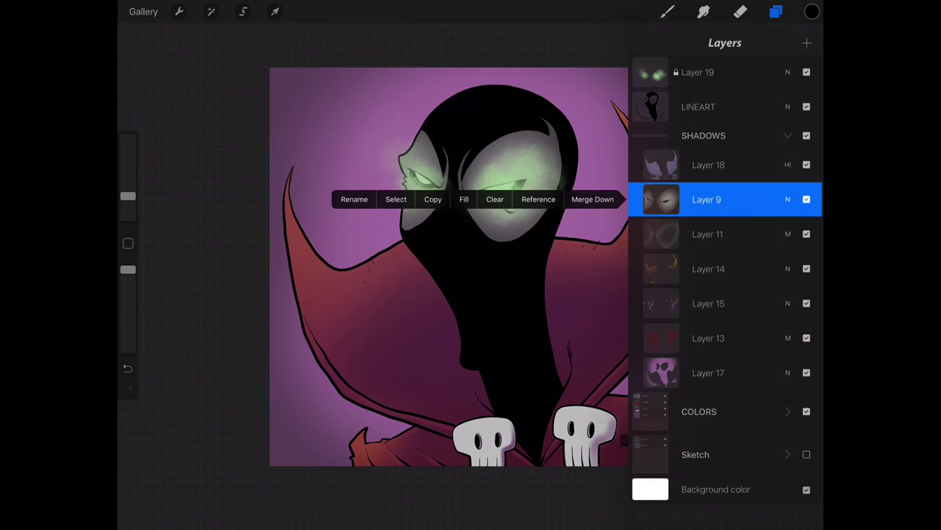
pyautogui.moveTo(780, 200); pyautogui.dragTo(692, 199)
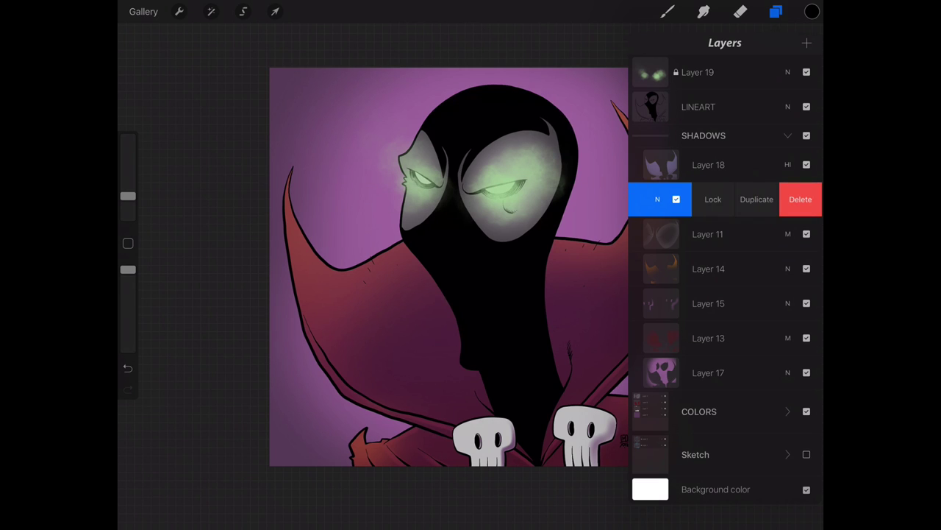
pyautogui.click(660, 199)
pyautogui.click(660, 199)
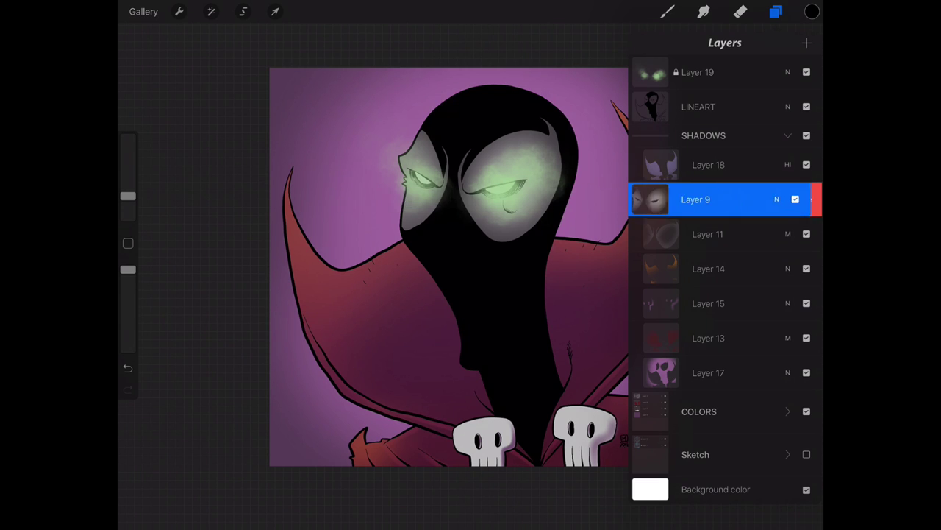
pyautogui.click(708, 165)
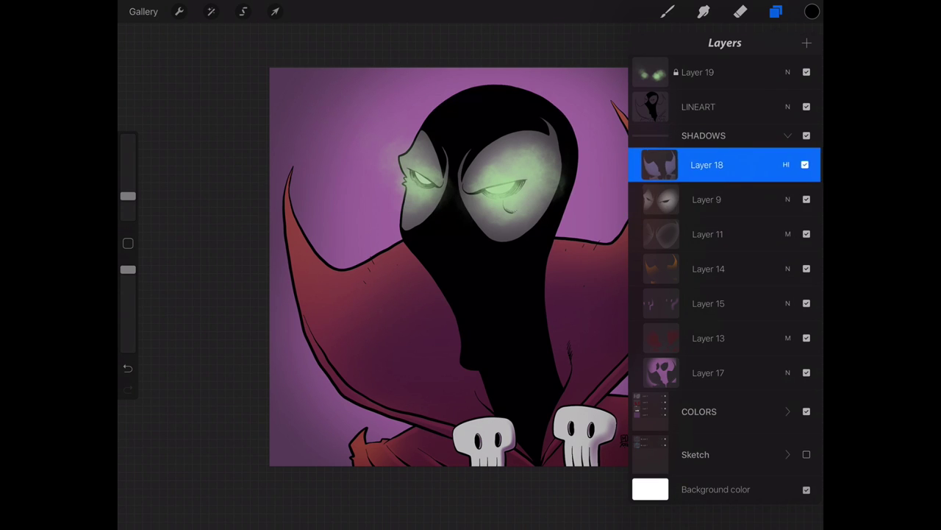
pyautogui.moveTo(662, 199); pyautogui.dragTo(728, 200)
pyautogui.moveTo(662, 234); pyautogui.dragTo(728, 234)
pyautogui.moveTo(662, 269); pyautogui.dragTo(728, 269)
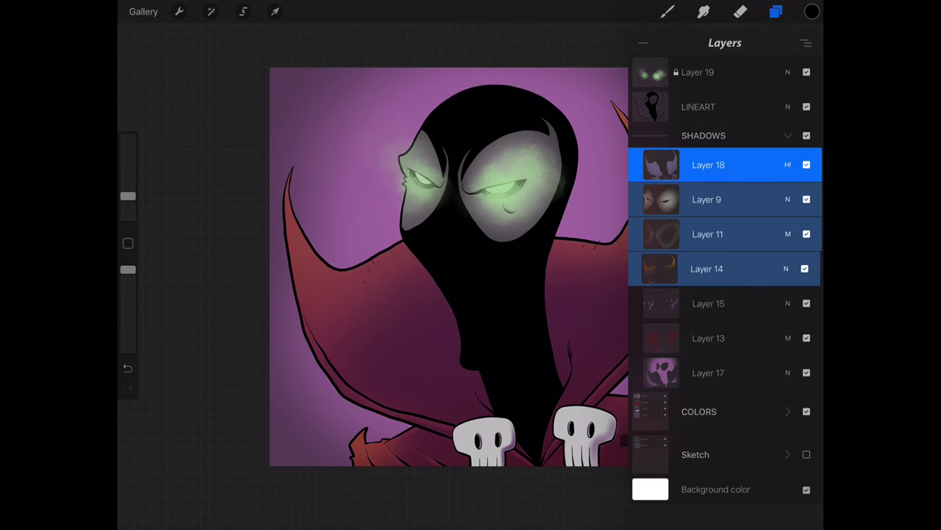
pyautogui.moveTo(662, 303); pyautogui.dragTo(728, 303)
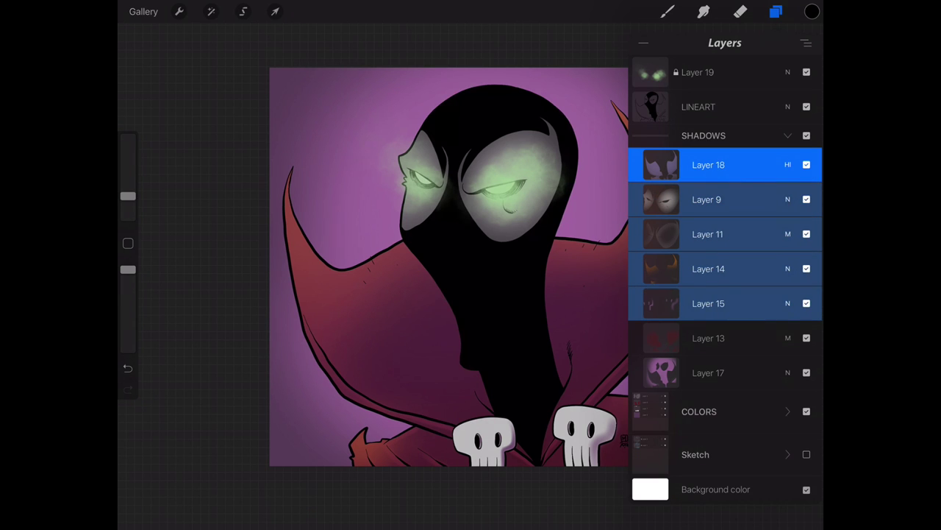
pyautogui.click(788, 165)
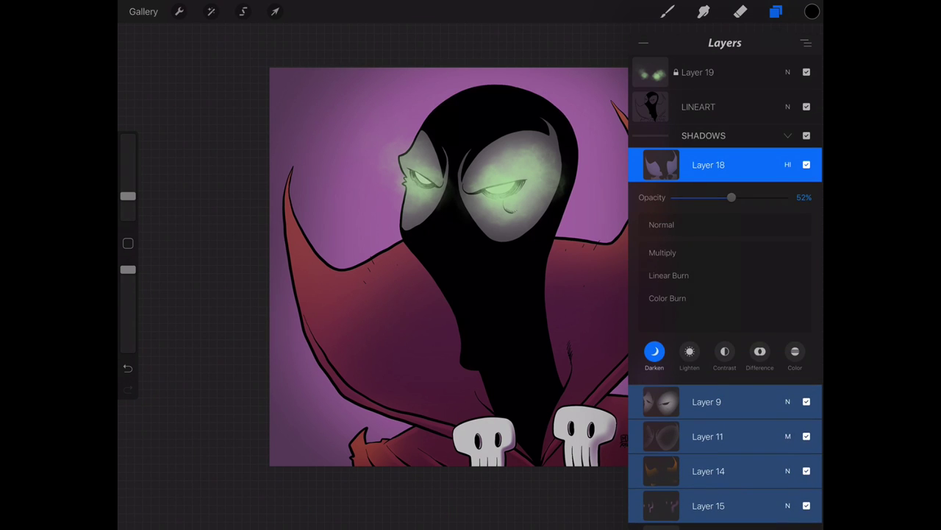
pyautogui.click(788, 164)
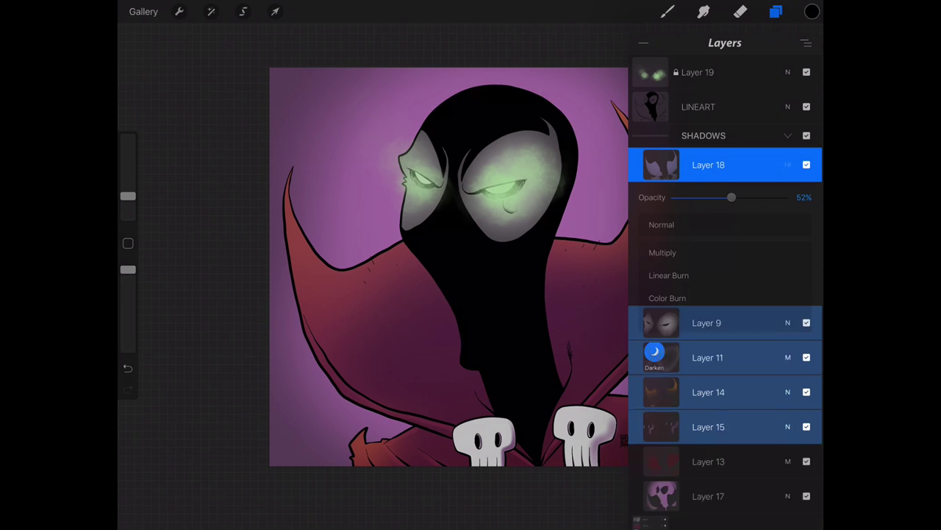
pyautogui.click(708, 165)
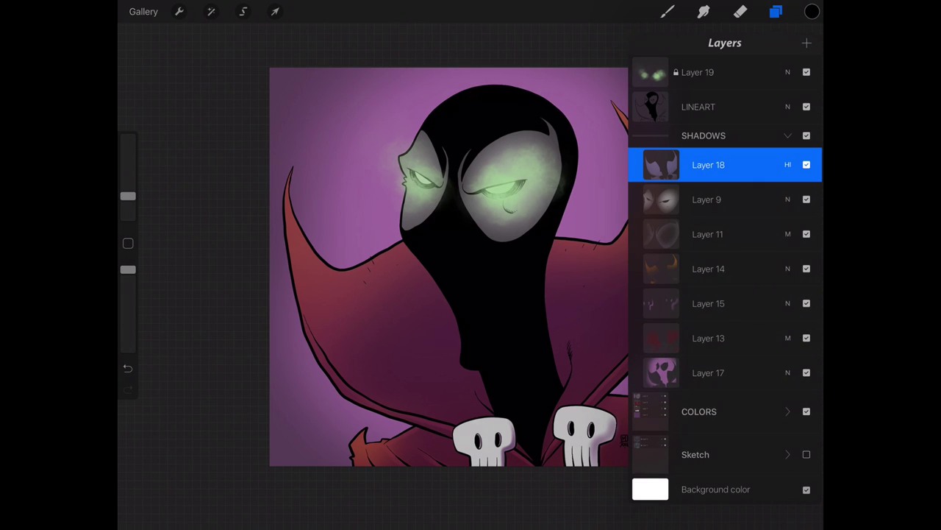
pyautogui.click(788, 135)
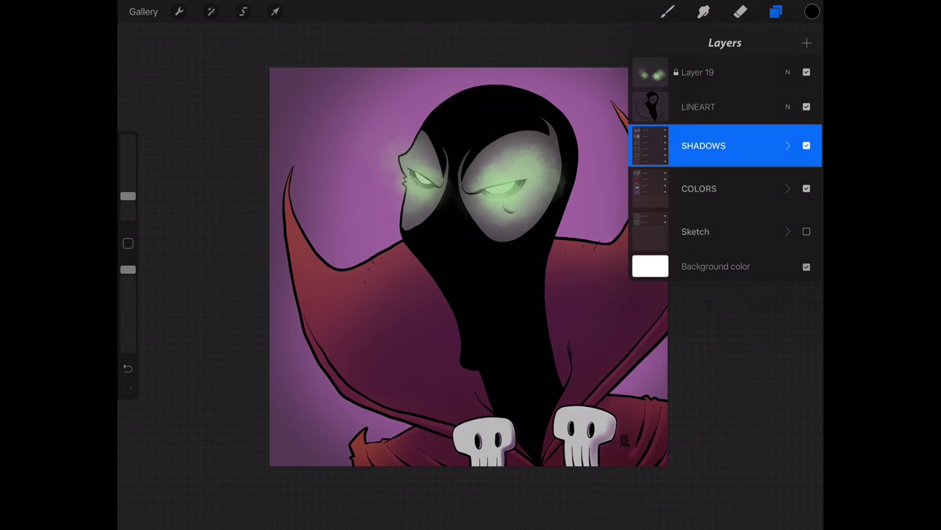
# Watch the Time-lapse Replay of the caped-character painting from Actions > Video
pyautogui.click(667, 11)
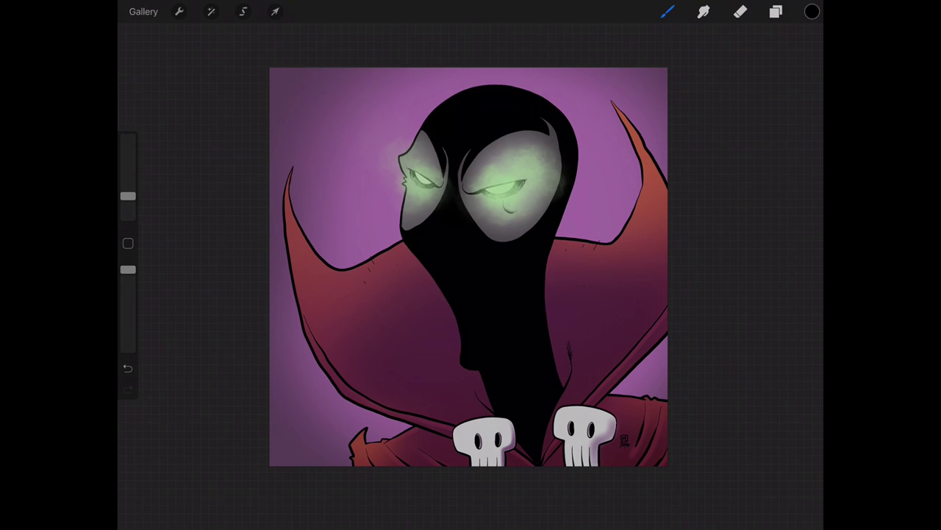
pyautogui.click(179, 11)
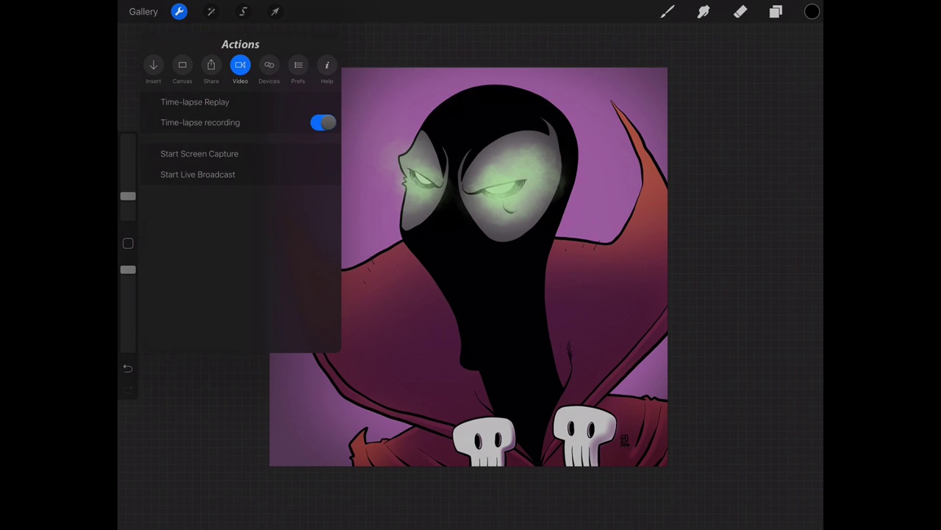
pyautogui.click(195, 102)
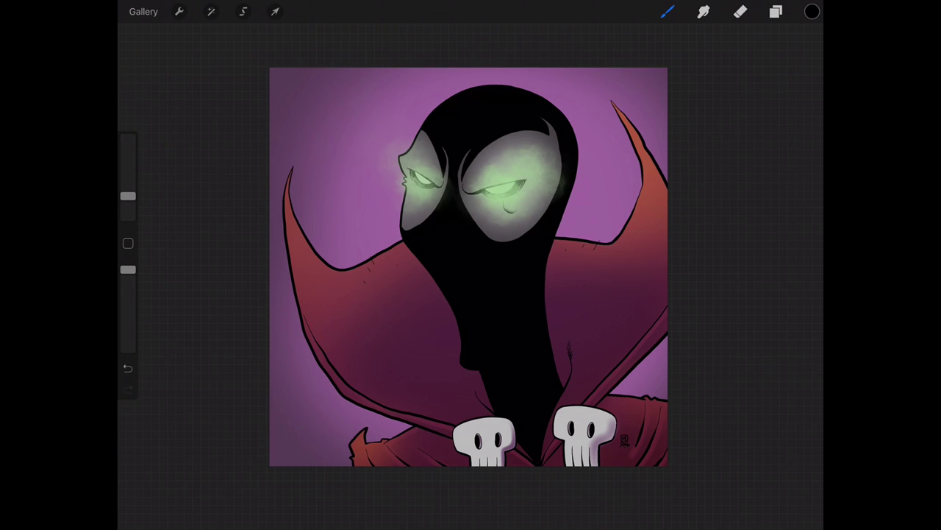
pyautogui.click(179, 11)
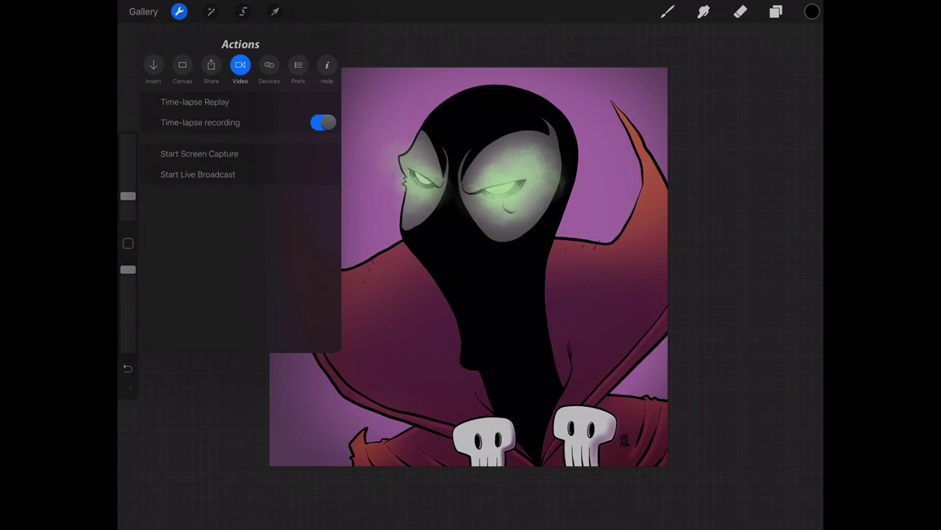
pyautogui.click(667, 11)
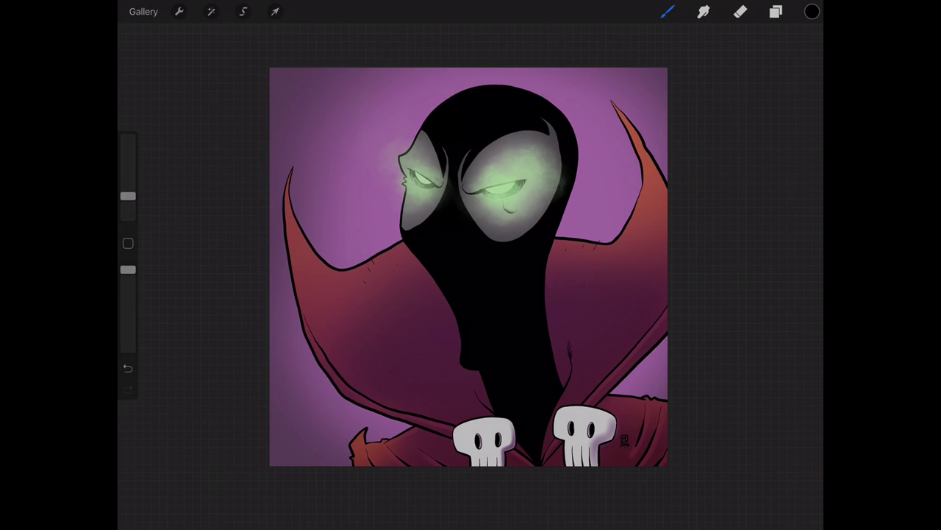
# Use Actions > Share > Share artwork to show the pro, PSD, PDF, JPG and PNG formats
pyautogui.click(179, 11)
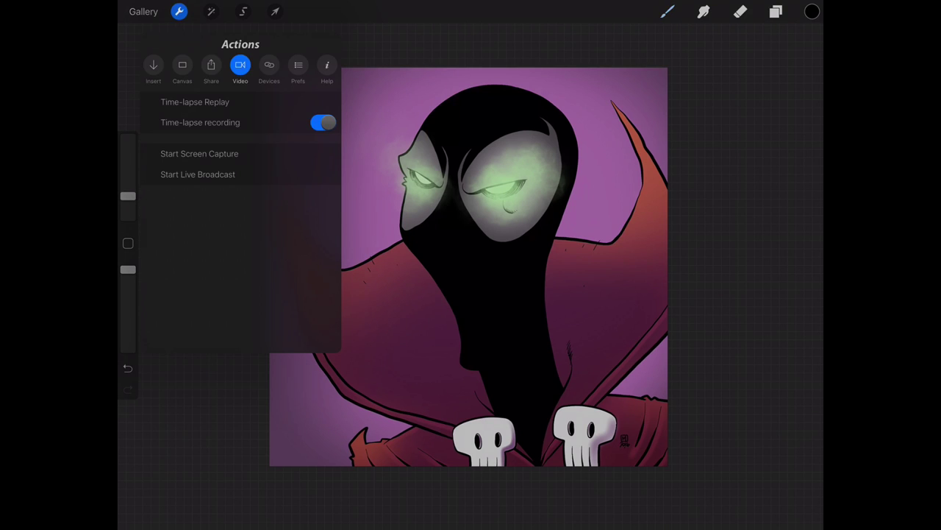
pyautogui.click(211, 65)
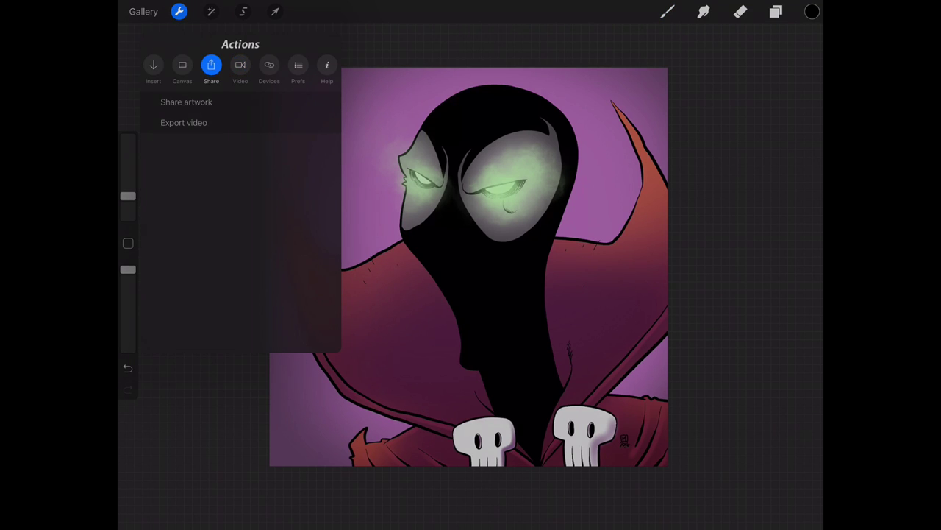
pyautogui.click(186, 102)
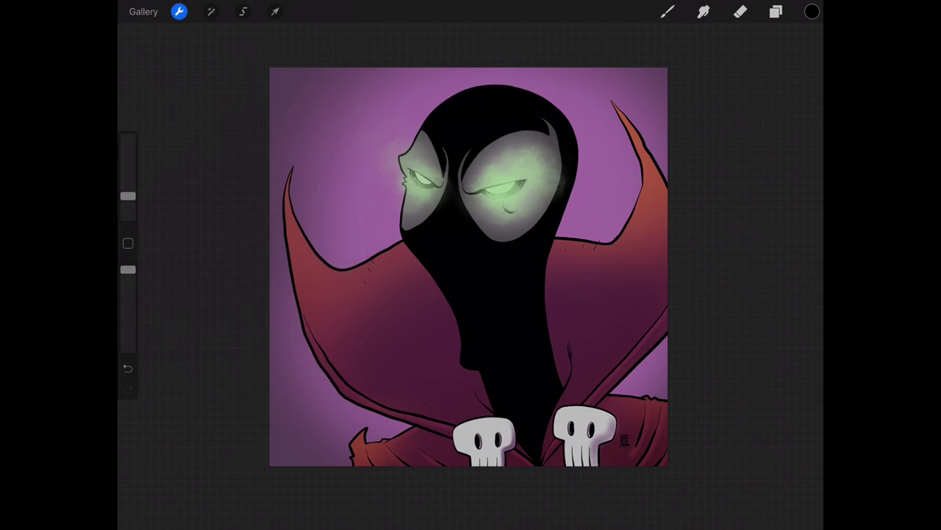
# In the gallery, select Spawn 2, Frank and Avatar-2017 and share them together
pyautogui.click(143, 11)
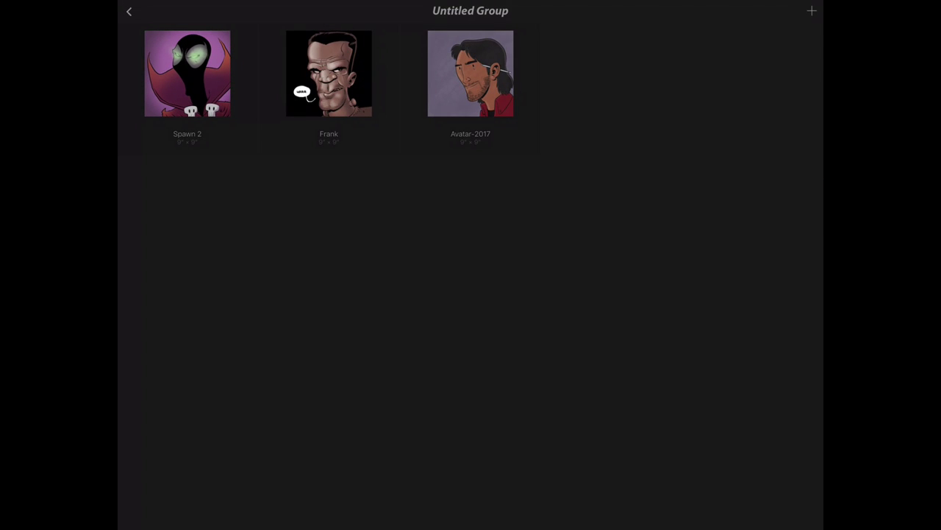
pyautogui.click(187, 74)
pyautogui.click(329, 74)
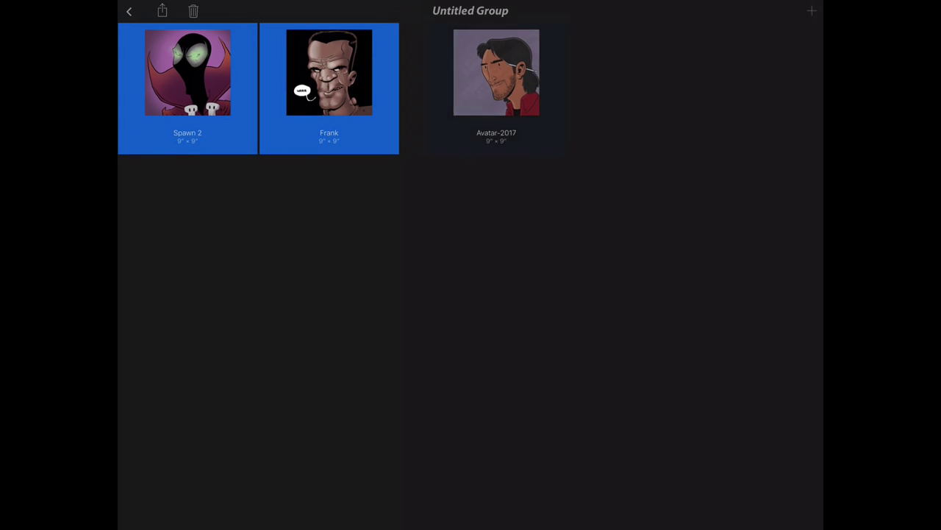
pyautogui.click(496, 74)
pyautogui.click(162, 10)
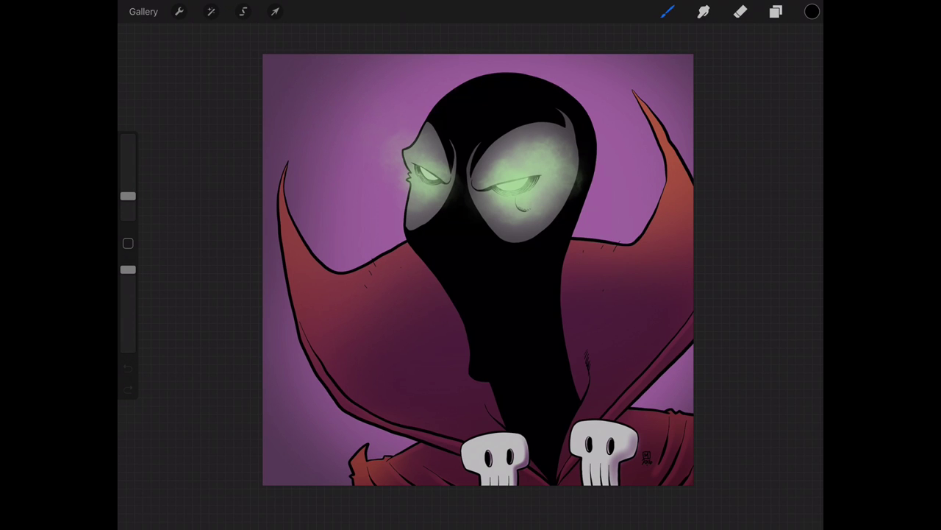
# Browse the Airbrushing, Benlews, Tara and Merced brush sets in the Brush Library
pyautogui.click(667, 11)
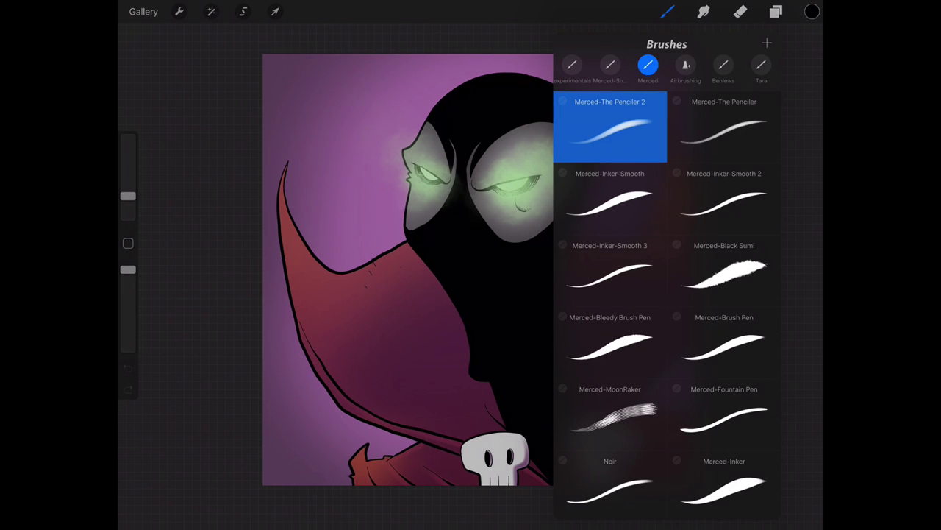
pyautogui.click(686, 65)
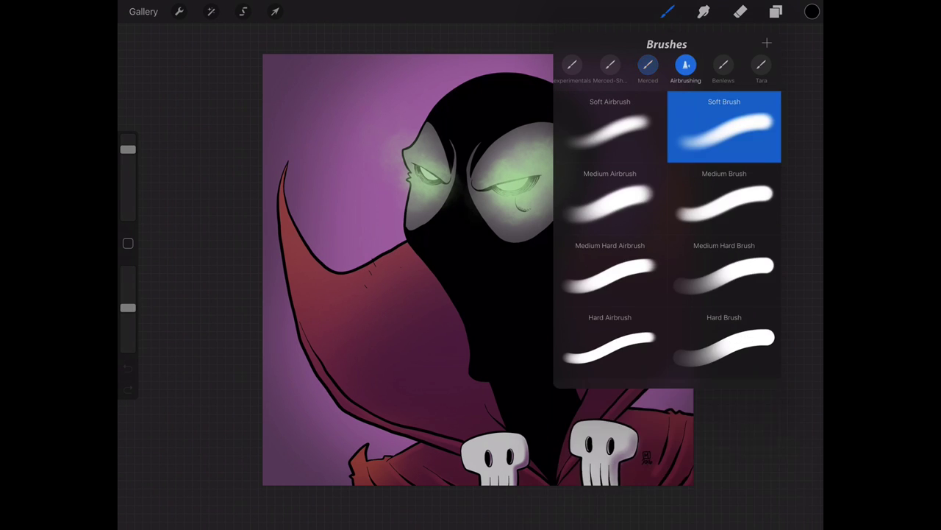
pyautogui.click(723, 65)
pyautogui.scroll(-2, 669, 287)
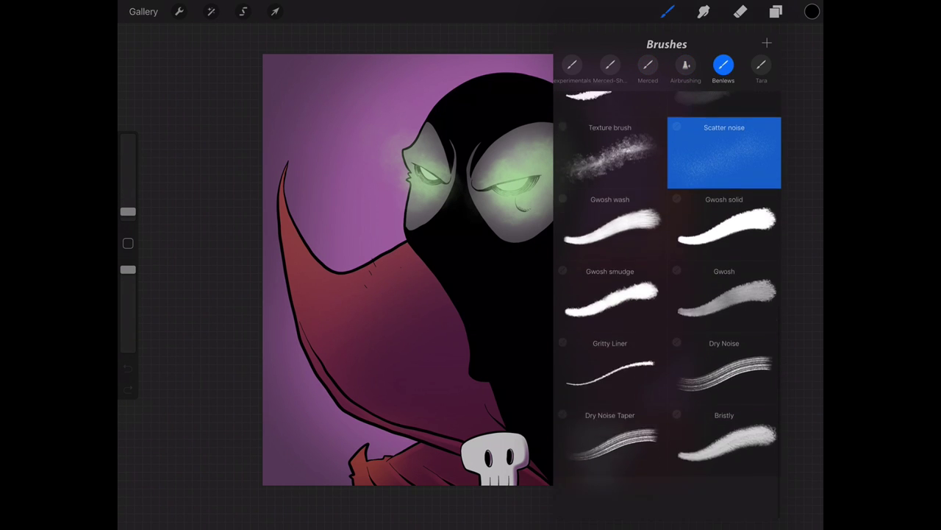
pyautogui.scroll(5, 669, 287)
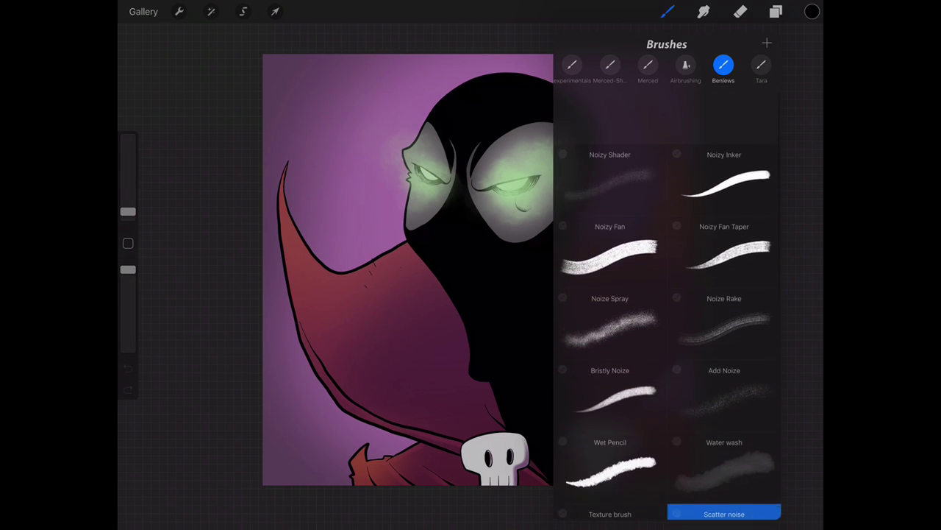
pyautogui.click(762, 65)
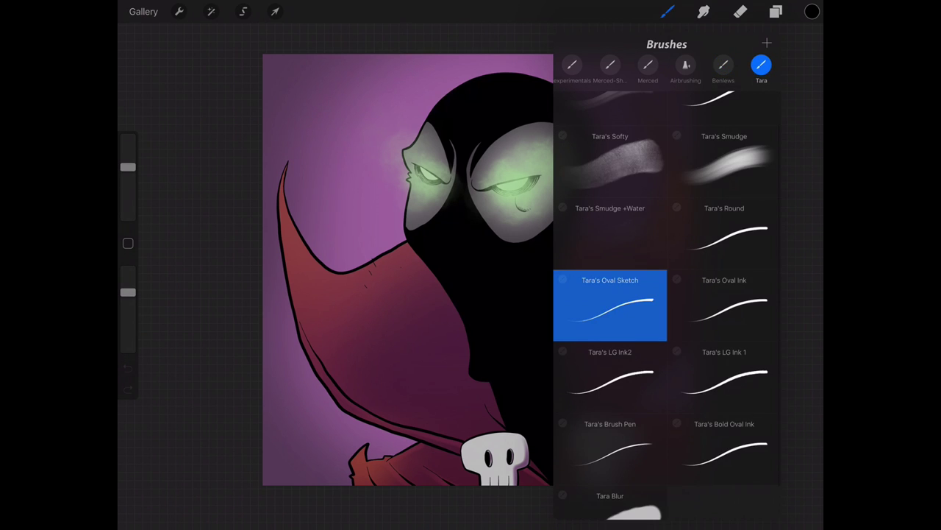
pyautogui.scroll(1, 665, 305)
pyautogui.scroll(-2, 665, 306)
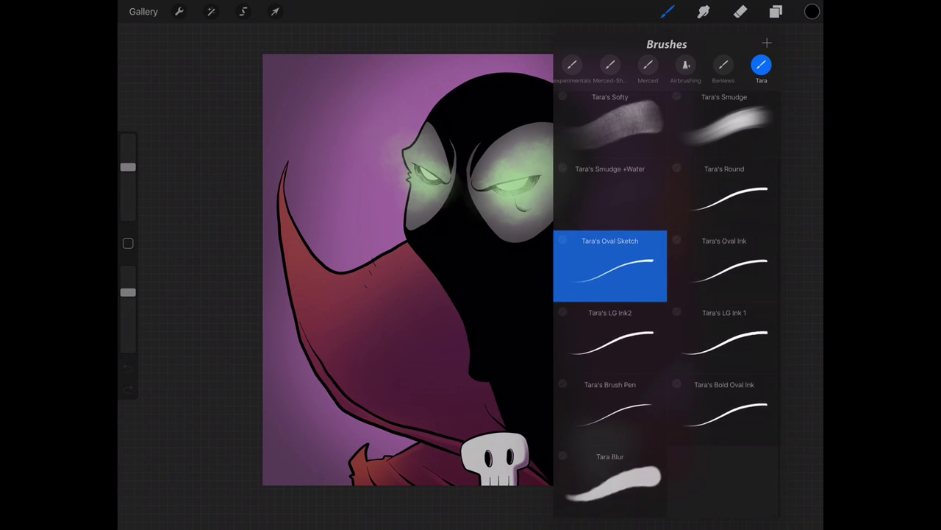
pyautogui.click(723, 64)
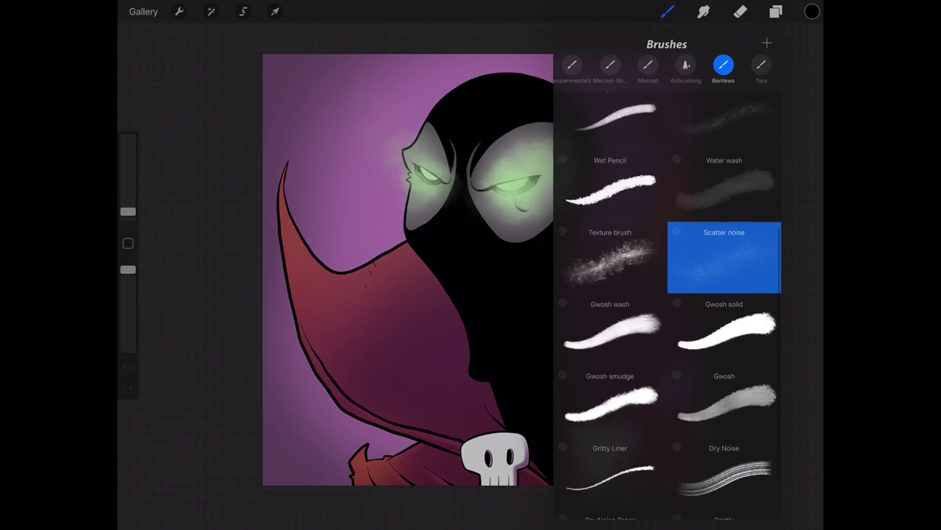
pyautogui.scroll(5, 668, 305)
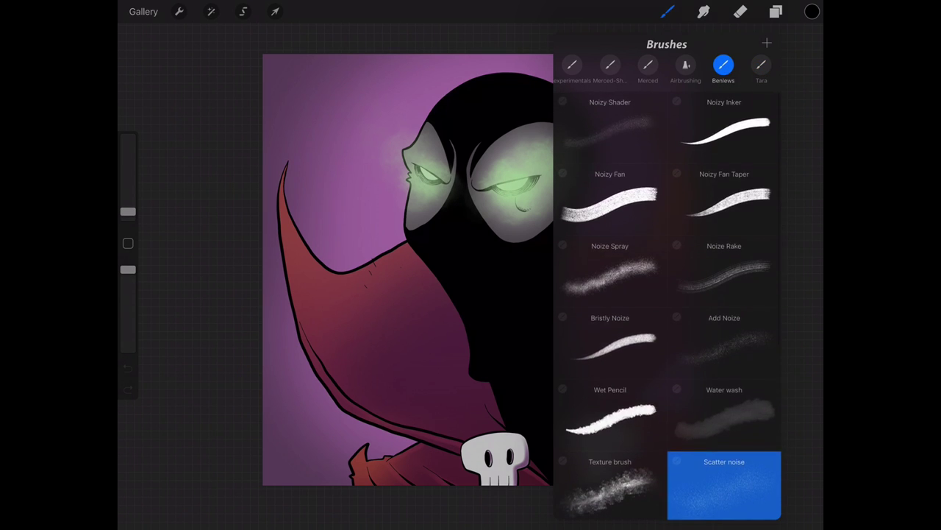
pyautogui.click(648, 65)
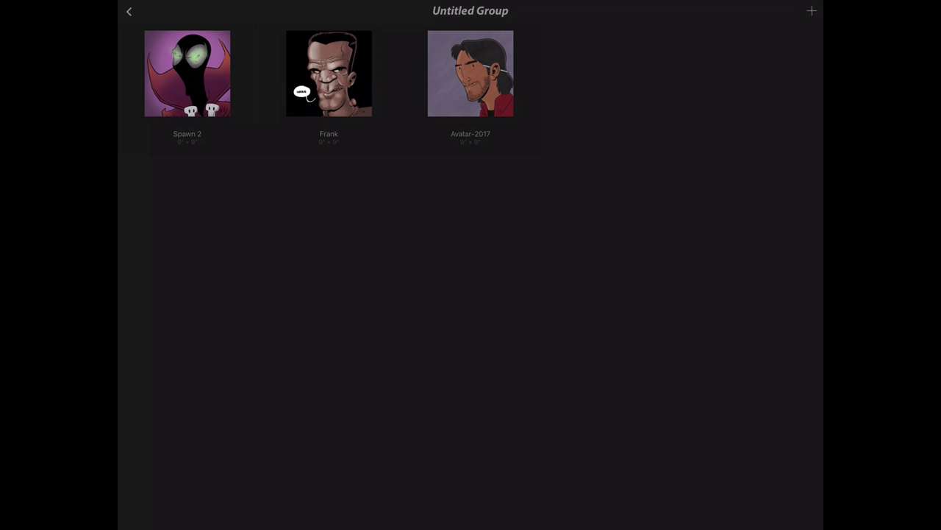
# Create a new blank portrait canvas from the gallery's canvas presets
pyautogui.click(812, 10)
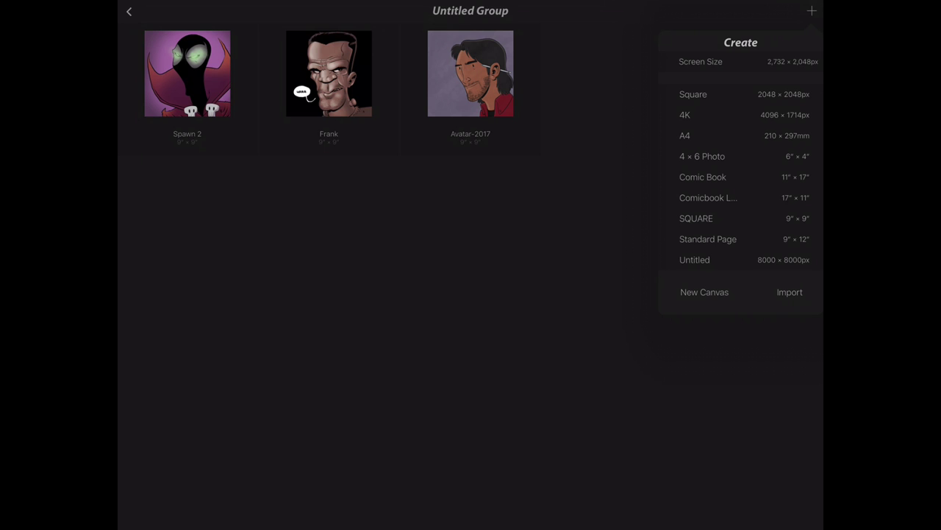
pyautogui.click(703, 176)
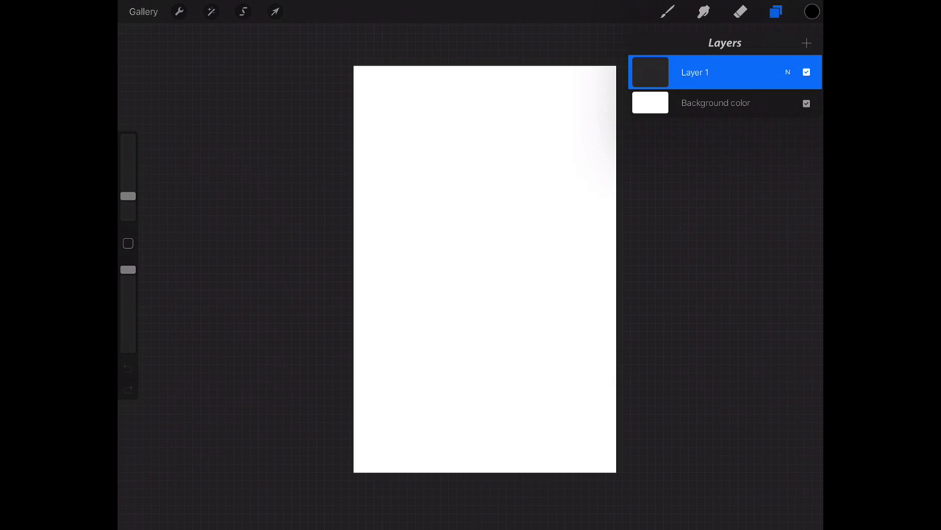
pyautogui.click(485, 264)
# Return to the gallery and open the Frank artwork
pyautogui.click(667, 11)
pyautogui.click(143, 11)
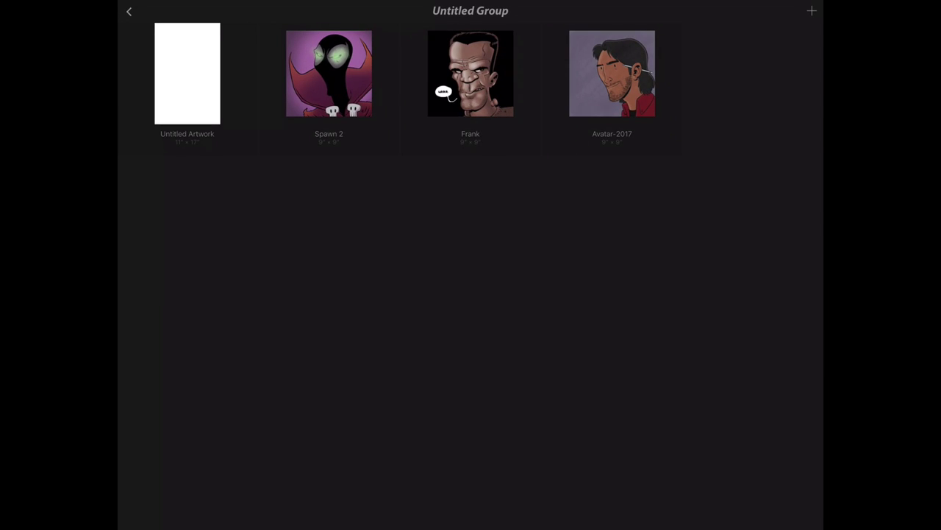
pyautogui.click(471, 73)
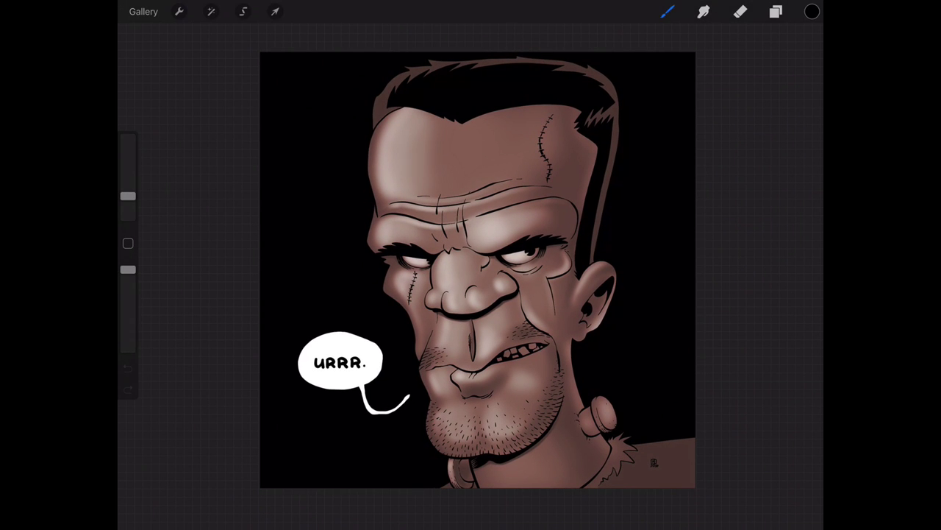
# Inspect Frank's layers, briefly selecting the COLORS group, then reopen the blank canvas from the gallery
pyautogui.click(775, 11)
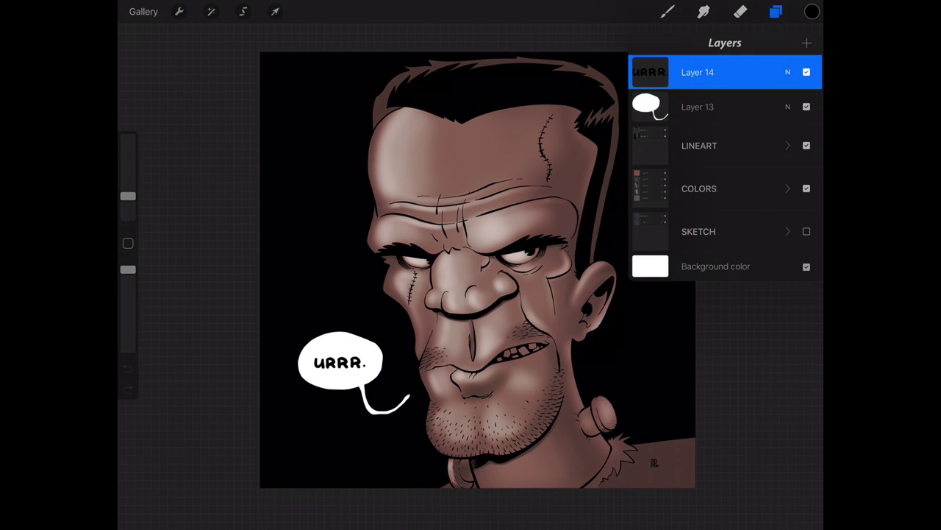
pyautogui.moveTo(698, 189); pyautogui.dragTo(772, 189)
pyautogui.moveTo(699, 188); pyautogui.dragTo(765, 188)
pyautogui.click(667, 11)
pyautogui.click(144, 11)
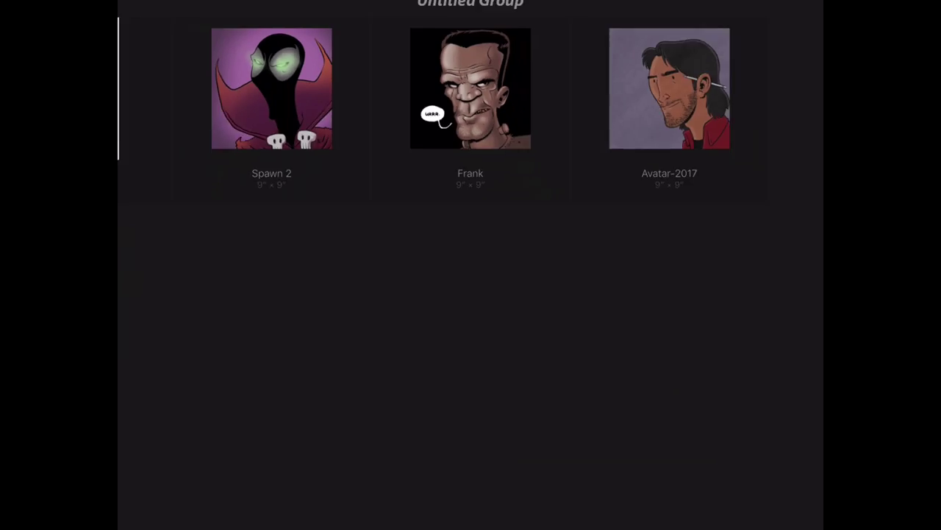
pyautogui.click(328, 74)
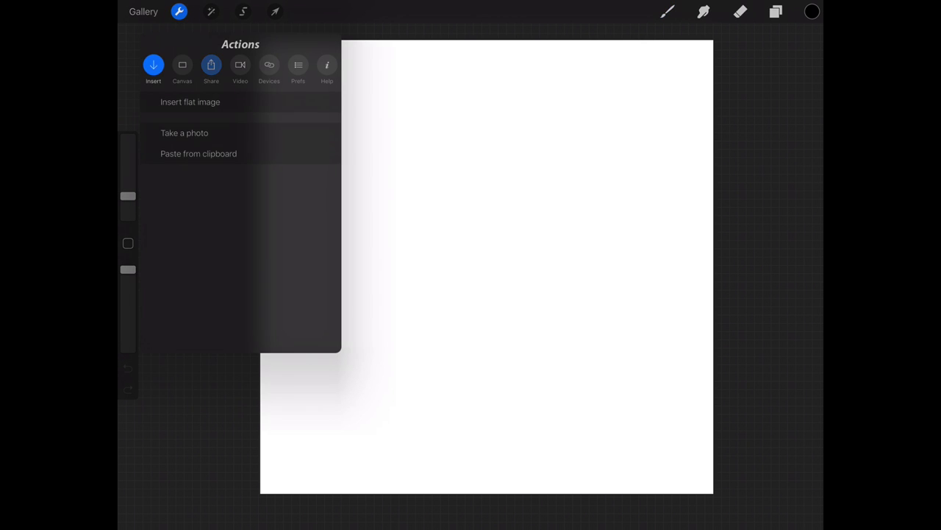
# Turn on Canvas > Perspective guide with two vanishing points, left and right on the horizon
pyautogui.click(183, 64)
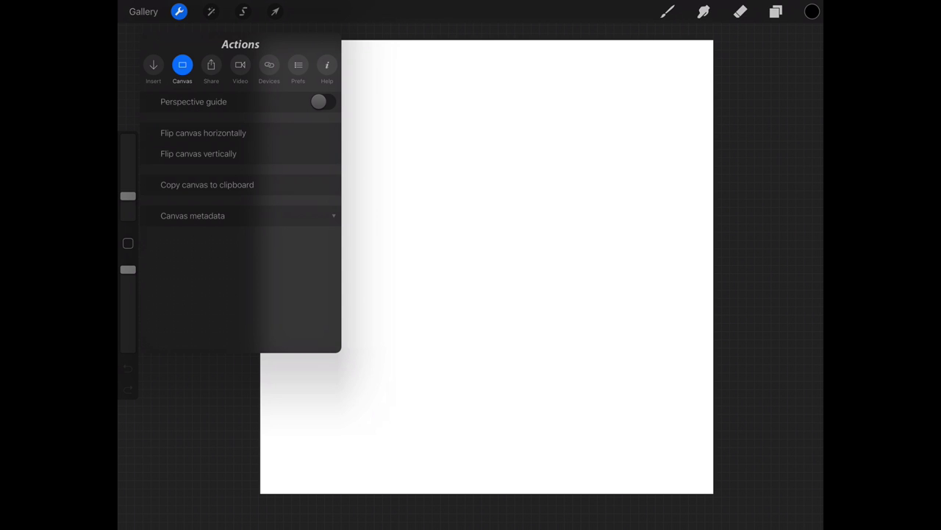
pyautogui.click(323, 101)
pyautogui.click(202, 122)
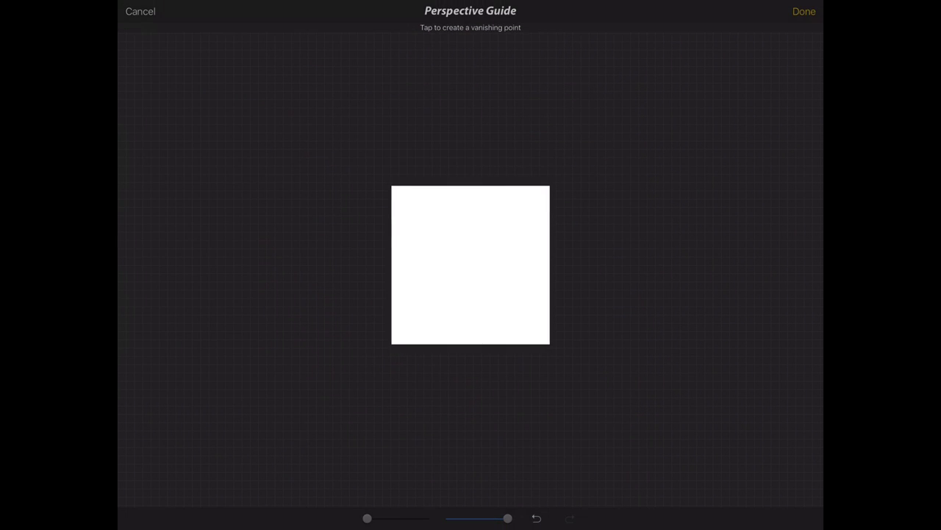
pyautogui.click(465, 270)
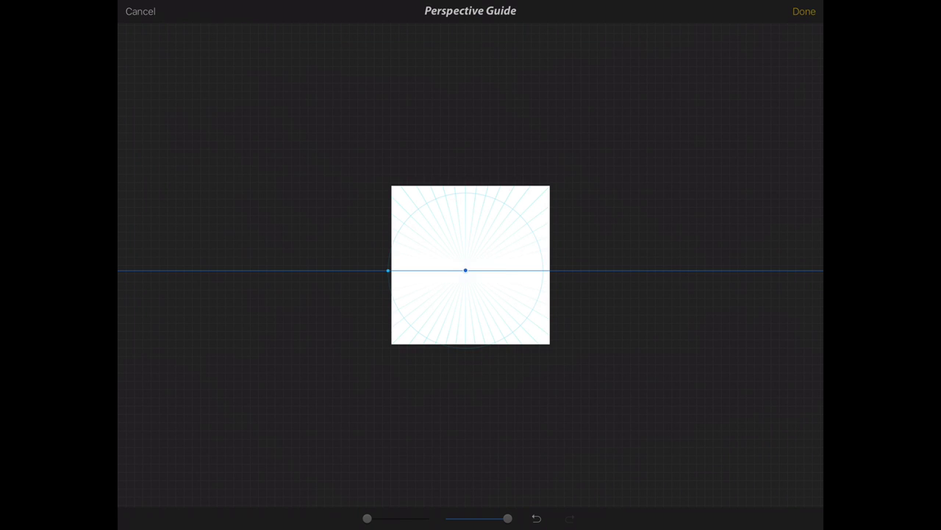
pyautogui.moveTo(465, 270); pyautogui.dragTo(285, 267)
pyautogui.click(598, 267)
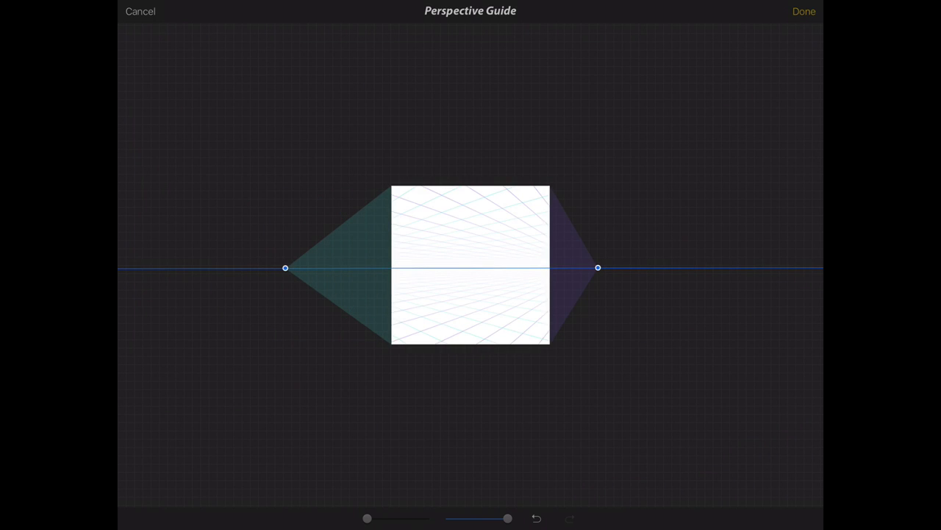
pyautogui.click(804, 11)
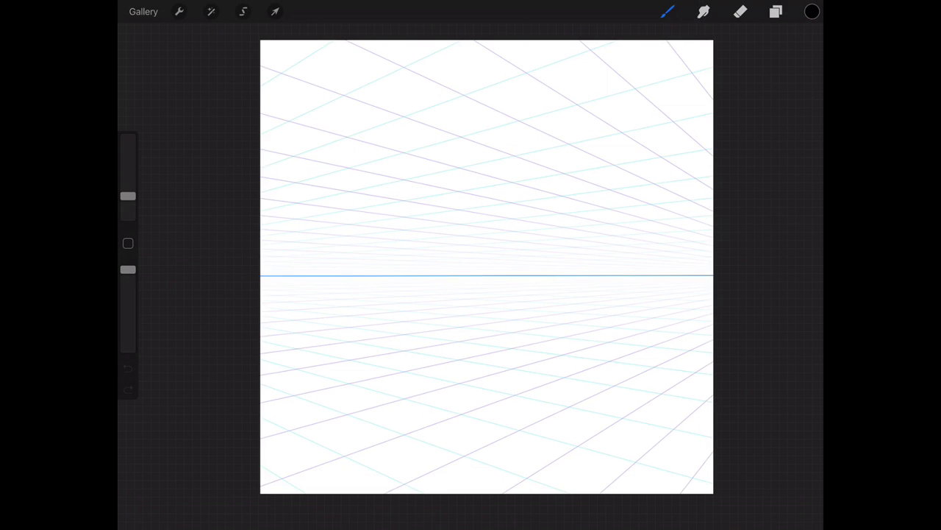
# Turn on Drawing Assist for Layer 1
pyautogui.click(776, 11)
pyautogui.click(651, 72)
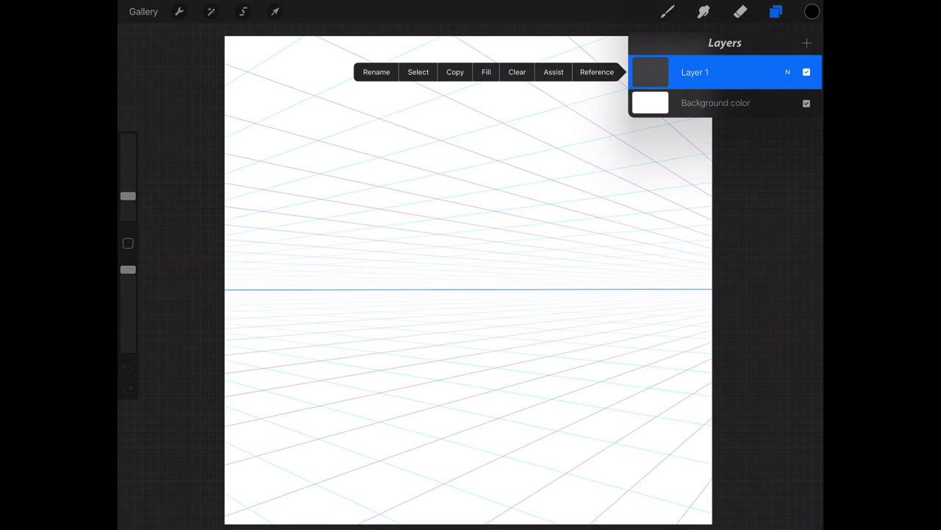
pyautogui.click(554, 71)
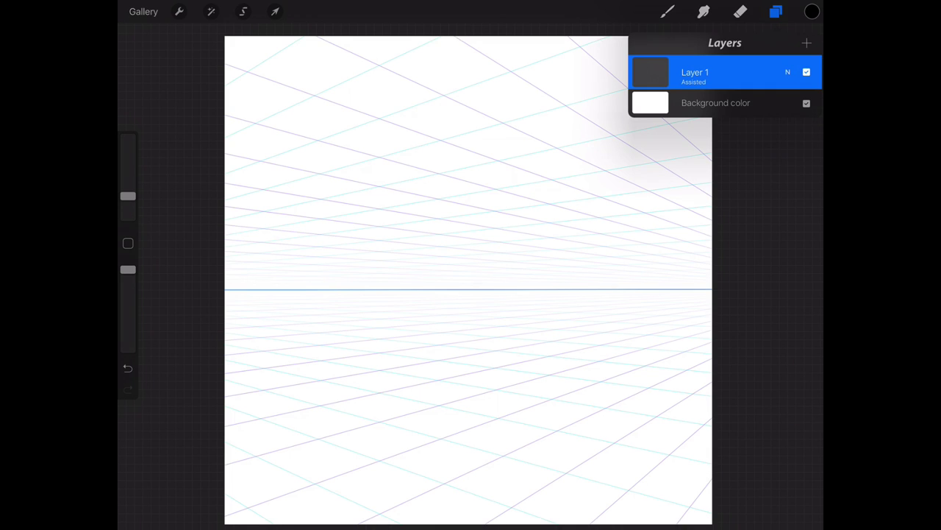
pyautogui.click(389, 265)
# Draw the box's vertical, top, bottom and right-receding edges snapped to the perspective guide
pyautogui.click(667, 11)
pyautogui.moveTo(388, 323); pyautogui.dragTo(389, 152)
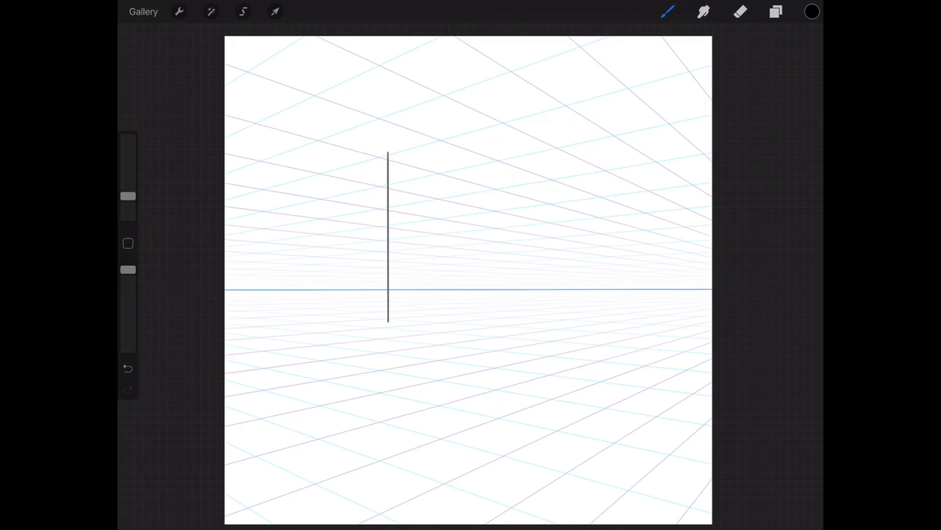
pyautogui.moveTo(538, 143); pyautogui.dragTo(538, 329)
pyautogui.moveTo(375, 175); pyautogui.dragTo(554, 134)
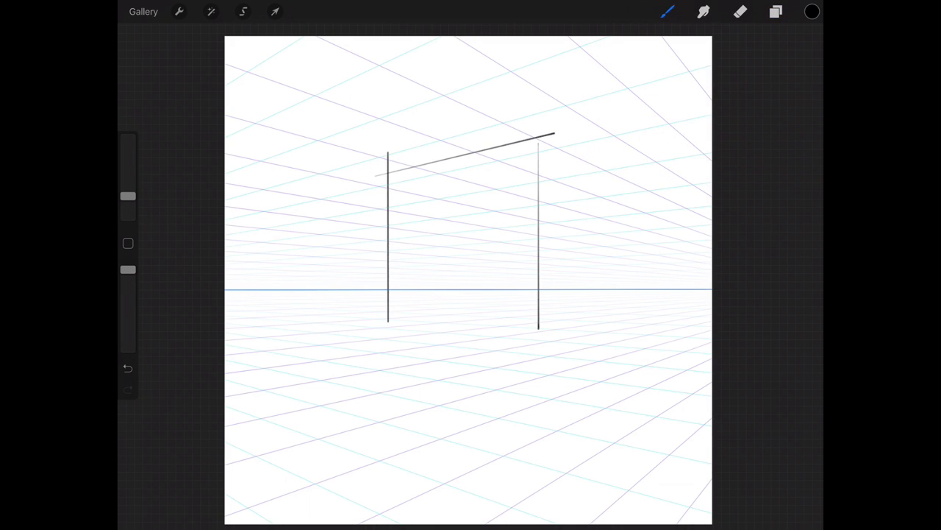
pyautogui.moveTo(386, 322); pyautogui.dragTo(556, 311)
pyautogui.moveTo(537, 137); pyautogui.dragTo(660, 195)
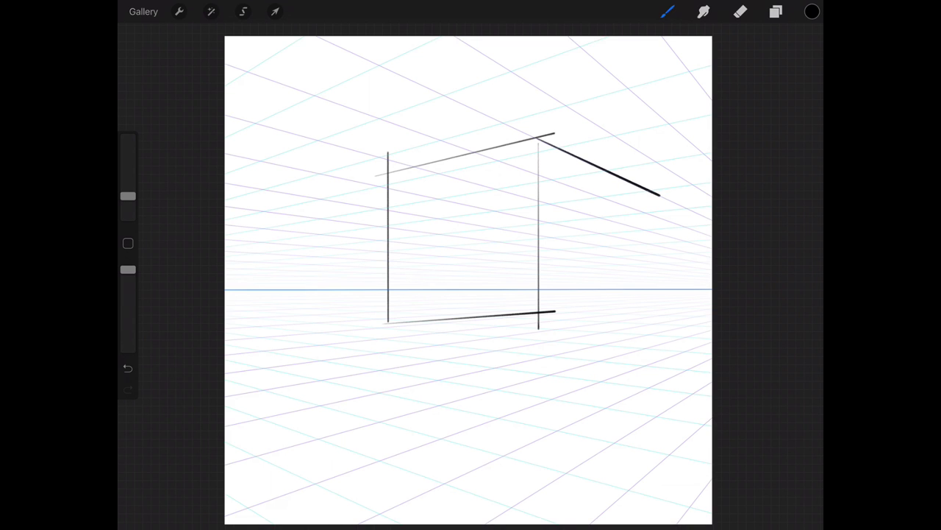
pyautogui.moveTo(544, 311); pyautogui.dragTo(641, 316)
pyautogui.moveTo(658, 196); pyautogui.dragTo(657, 310)
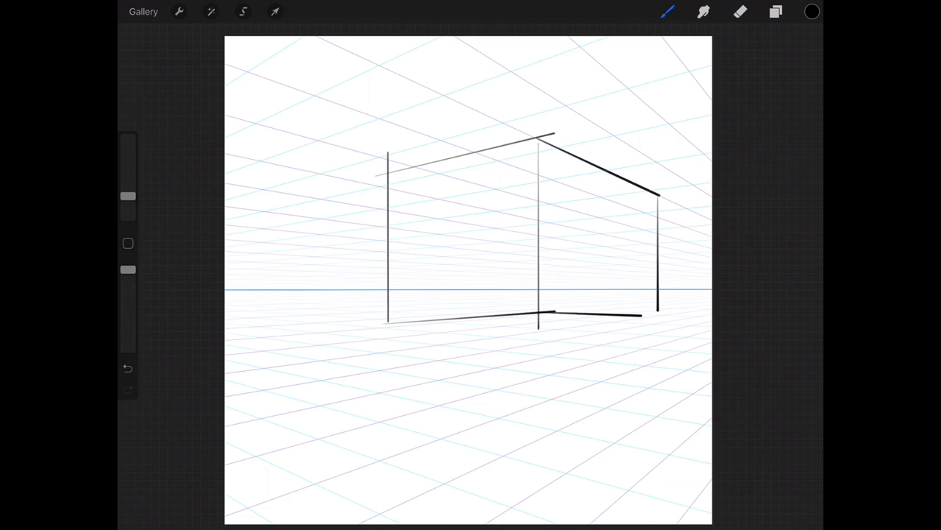